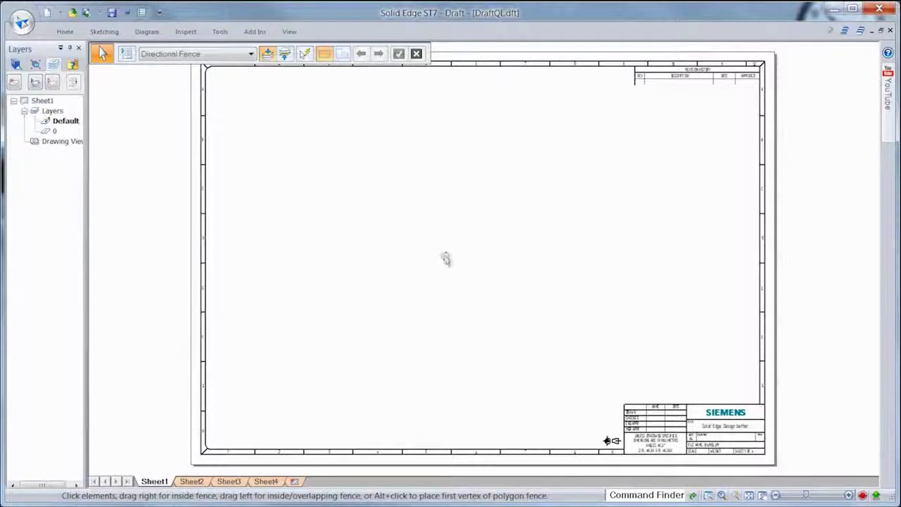
# - Place front, circular top and isometric views of the DELTA Machined accessory drive cover
pyautogui.moveTo(442, 243); pyautogui.dragTo(442, 213, button='right')
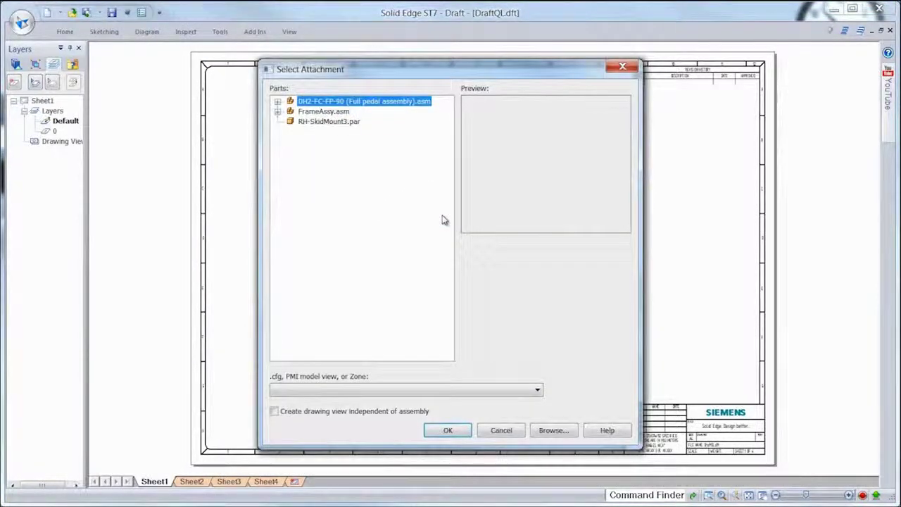
pyautogui.click(549, 431)
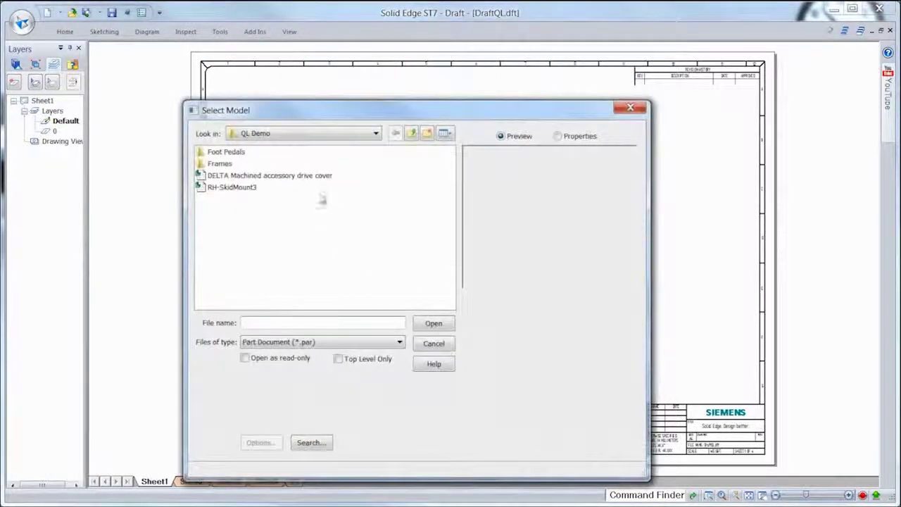
pyautogui.click(326, 179)
pyautogui.click(433, 325)
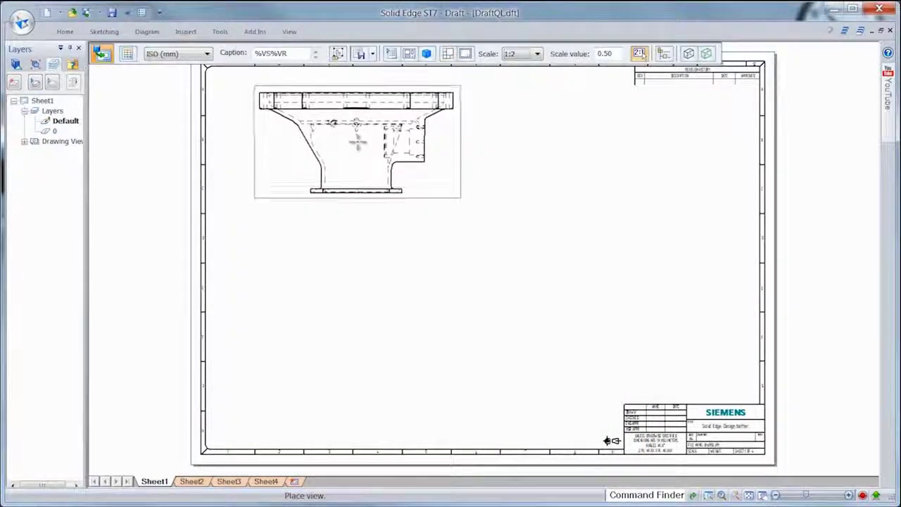
pyautogui.click(357, 143)
pyautogui.click(371, 326)
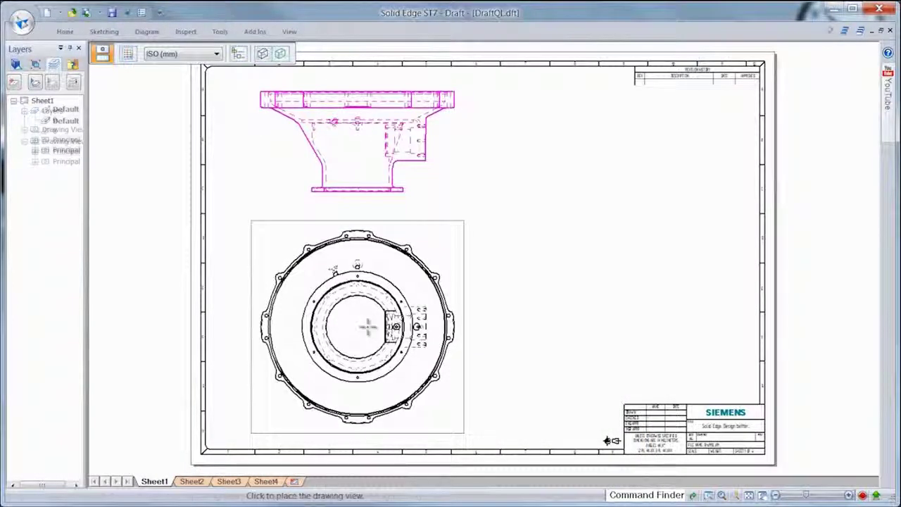
pyautogui.click(357, 115)
# - Shade the isometric view and move it to the sheet's upper right
pyautogui.click(262, 54)
pyautogui.click(286, 84)
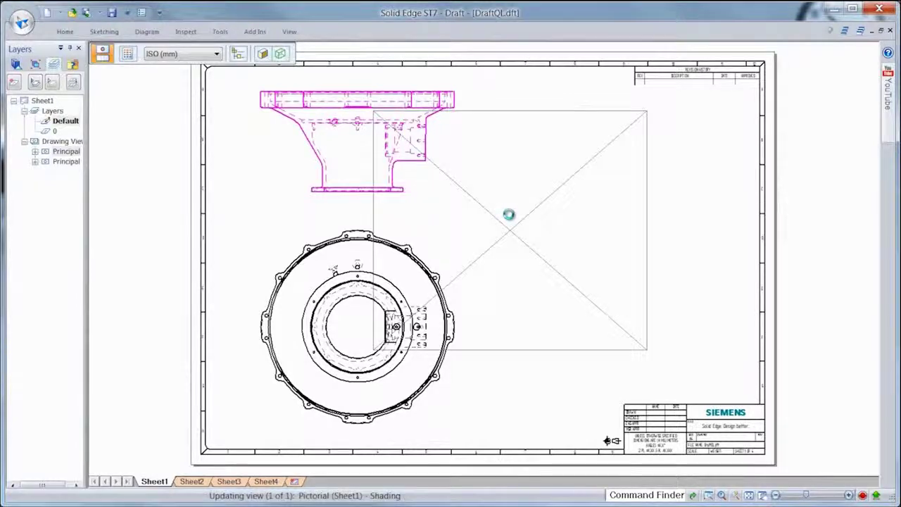
pyautogui.click(508, 214)
pyautogui.moveTo(548, 247); pyautogui.dragTo(697, 205)
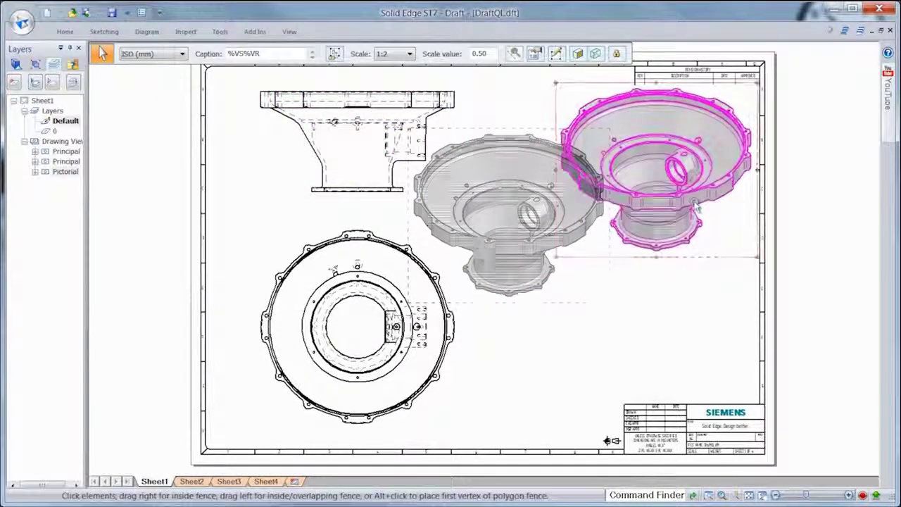
pyautogui.click(254, 236)
# - Retrieve model dimensions onto the front and circular views
pyautogui.rightClick(256, 235)
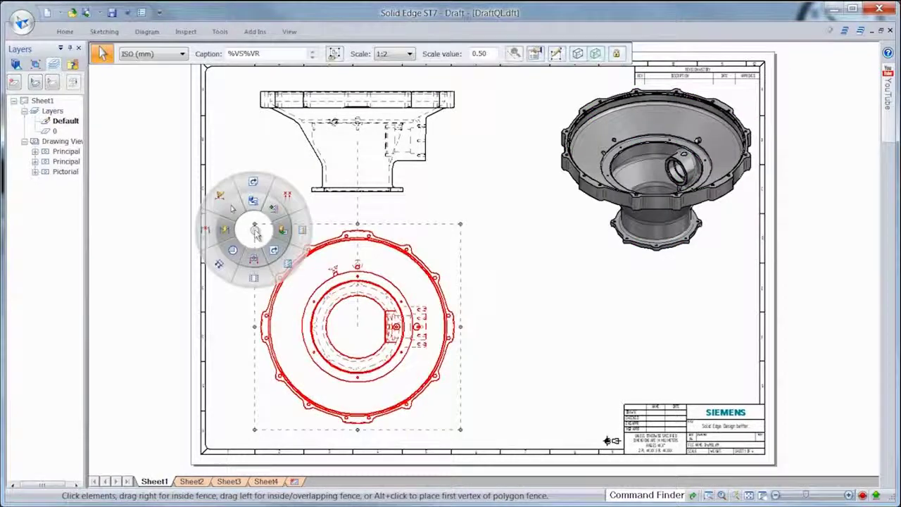
pyautogui.click(232, 207)
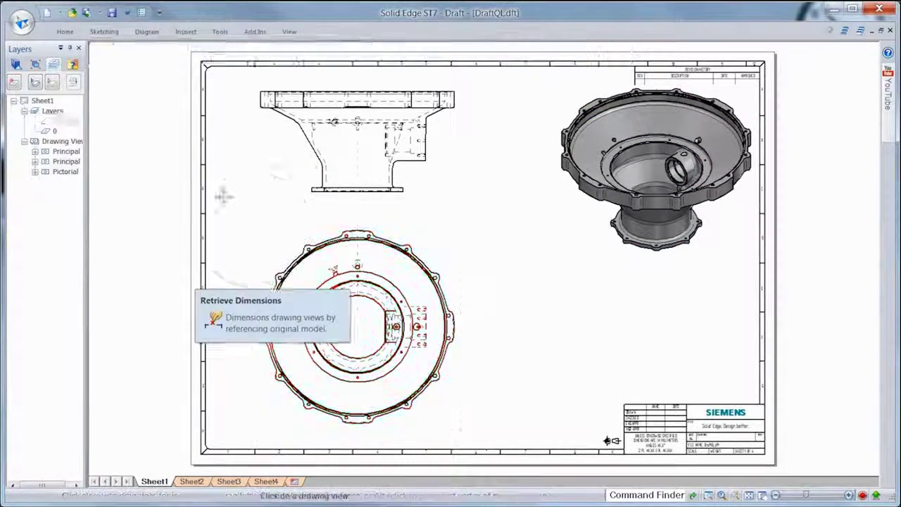
pyautogui.click(283, 182)
pyautogui.click(302, 251)
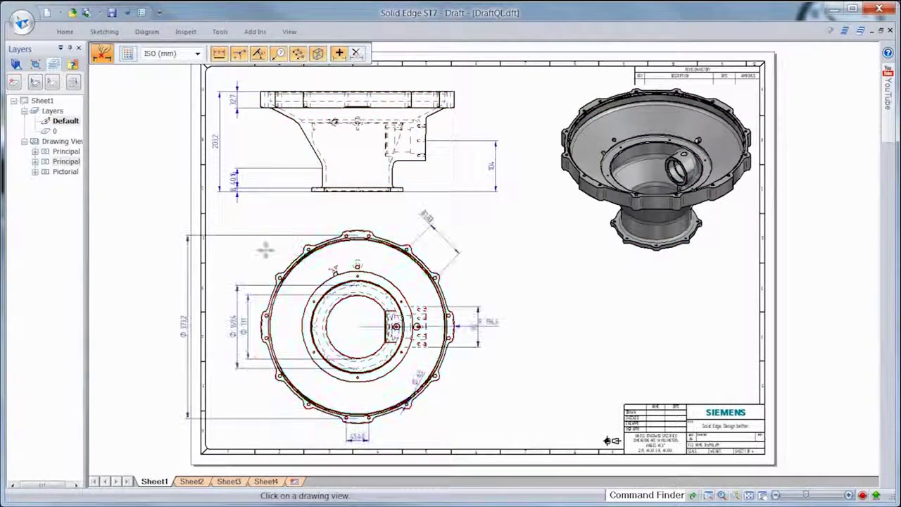
pyautogui.rightClick(273, 214)
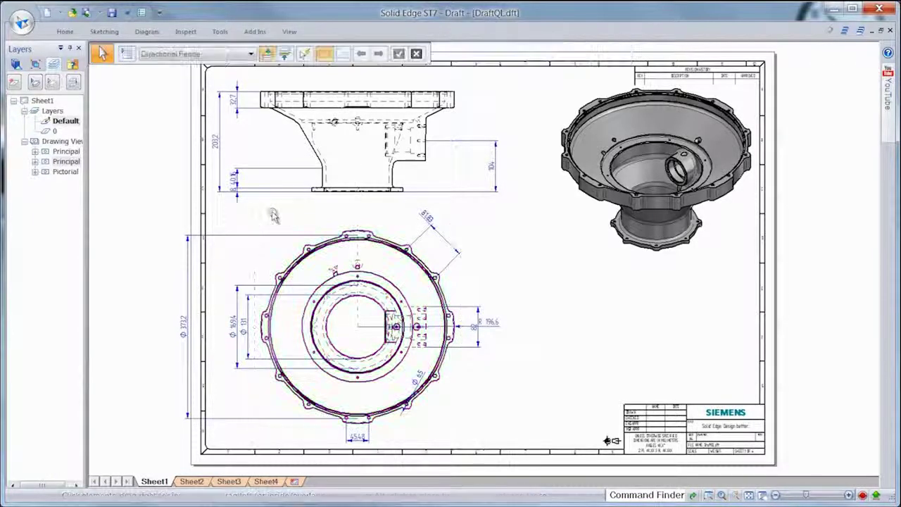
# - Stack the front view's dimensions evenly with Stack Pitch
pyautogui.click(304, 178)
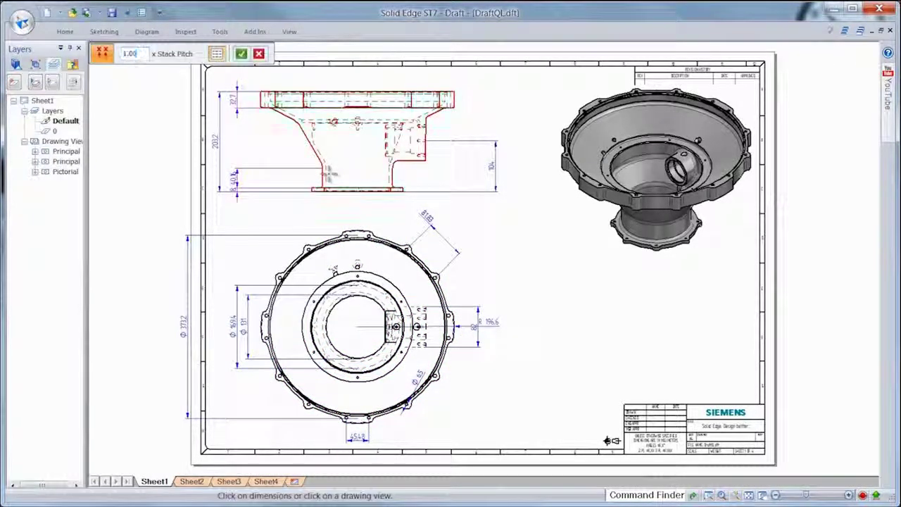
pyautogui.click(301, 198)
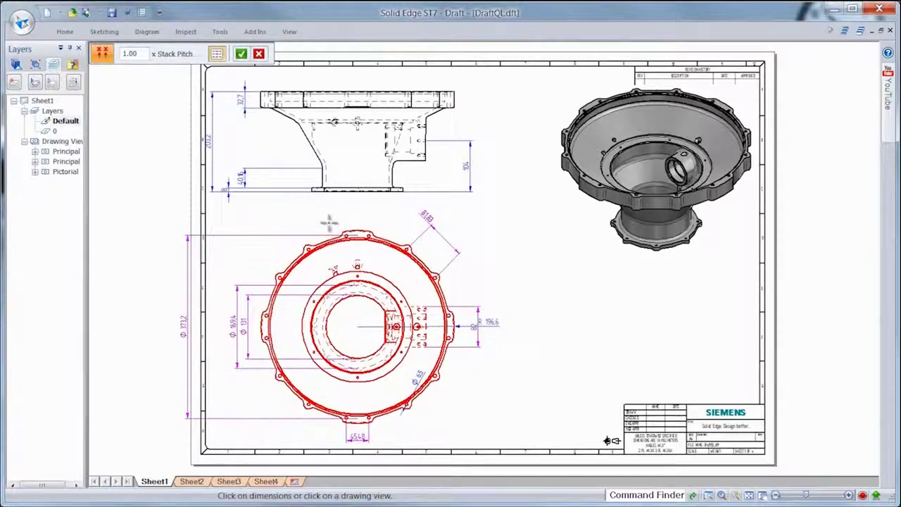
pyautogui.rightClick(329, 224)
# - Nudge the circular view right and reposition the Ø183 dimension
pyautogui.click(389, 234)
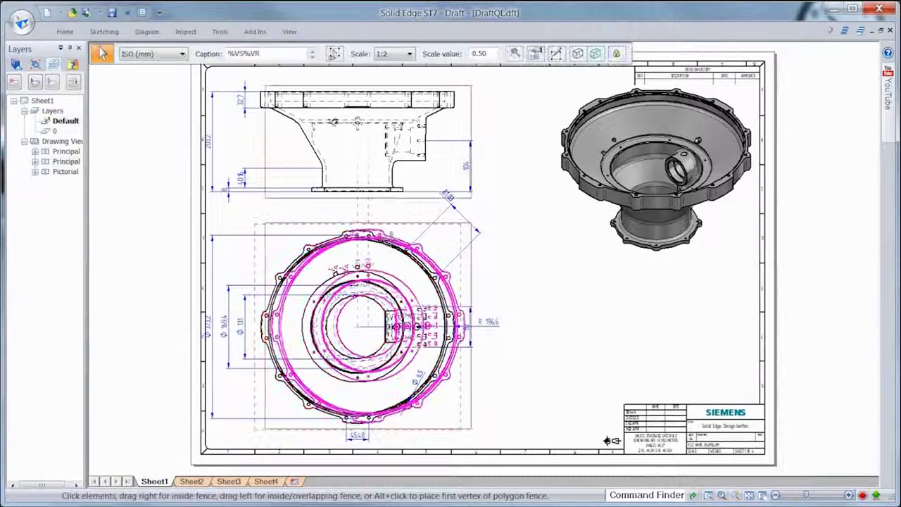
pyautogui.moveTo(389, 235); pyautogui.dragTo(406, 234)
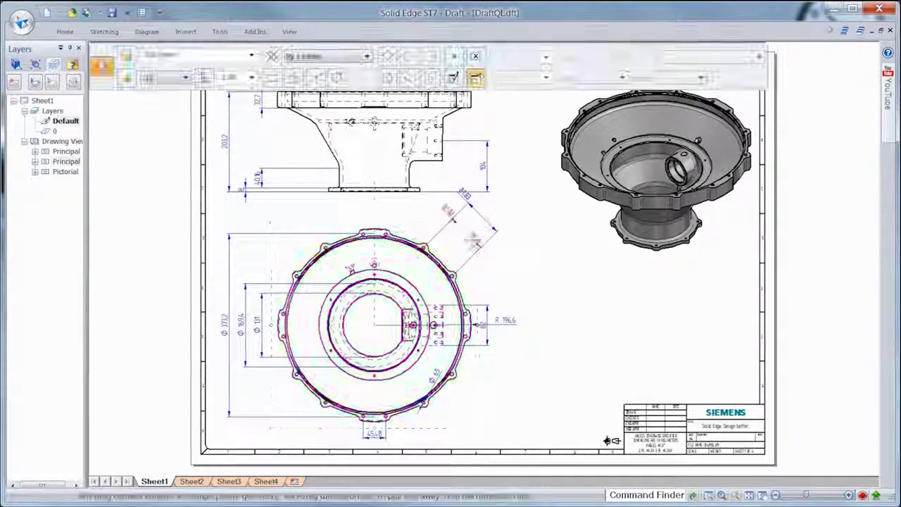
pyautogui.moveTo(476, 242); pyautogui.dragTo(465, 251)
pyautogui.click(522, 259)
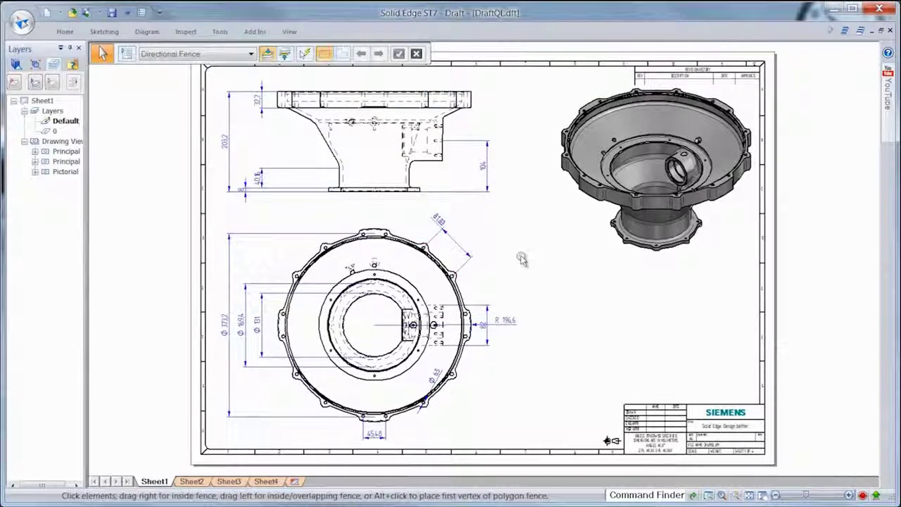
pyautogui.moveTo(522, 258); pyautogui.dragTo(495, 278, button='right')
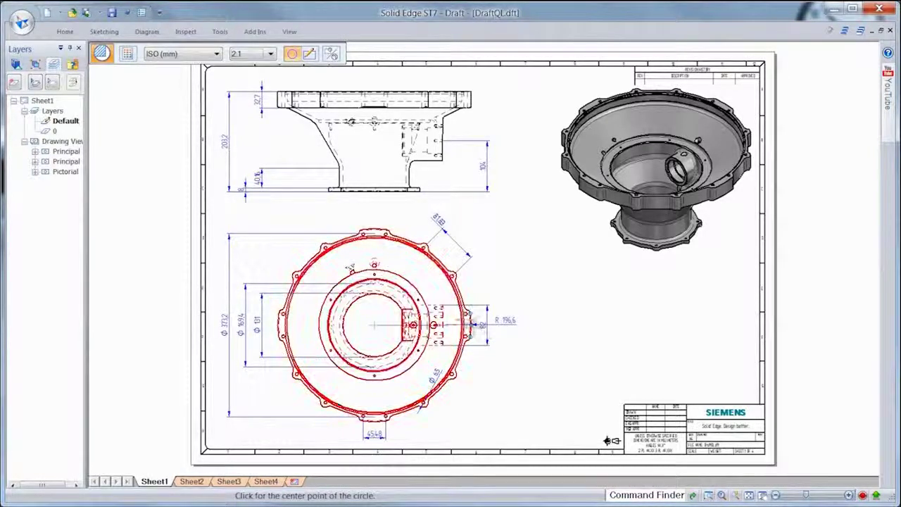
# - Place DETAIL B of the flange right of the circular view, moving its circle to the lower flange
pyautogui.click(446, 291)
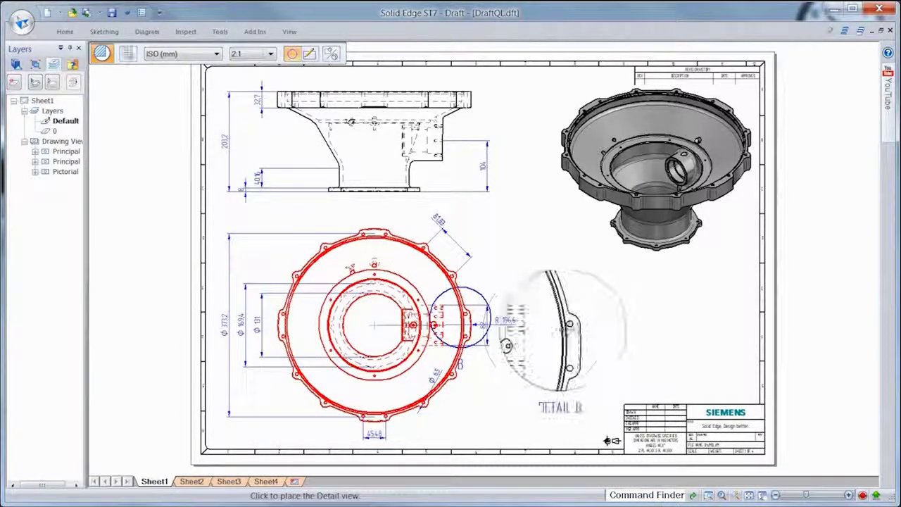
pyautogui.click(570, 320)
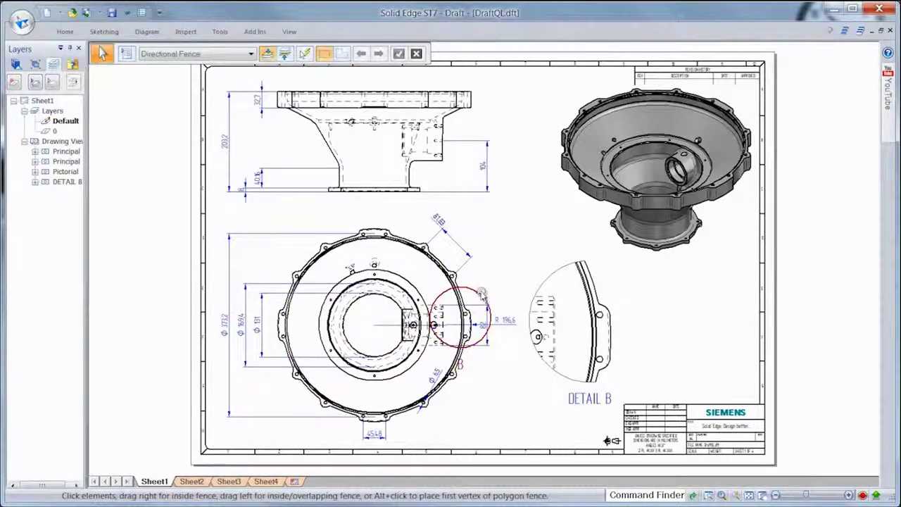
pyautogui.moveTo(483, 295); pyautogui.dragTo(459, 365)
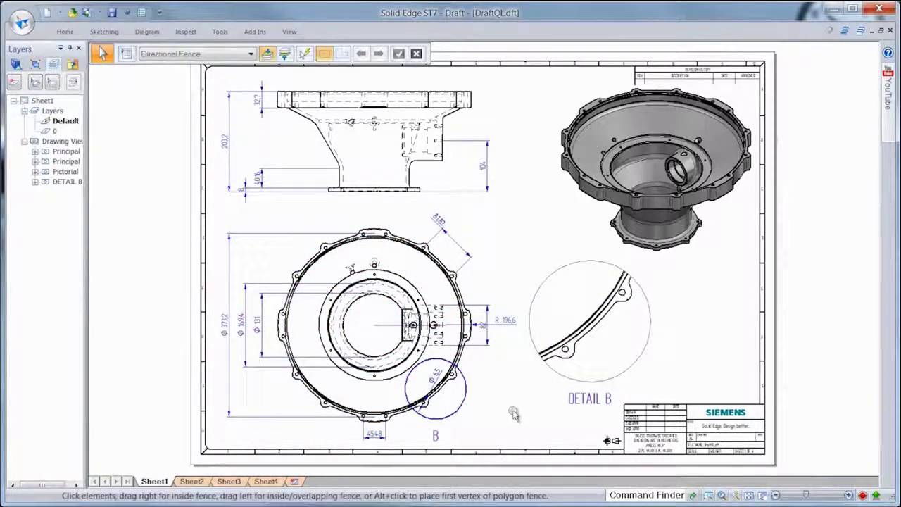
# - Place datum frame A on the flange's top edge
pyautogui.scroll(2, 459, 118)
pyautogui.scroll(2, 461, 126)
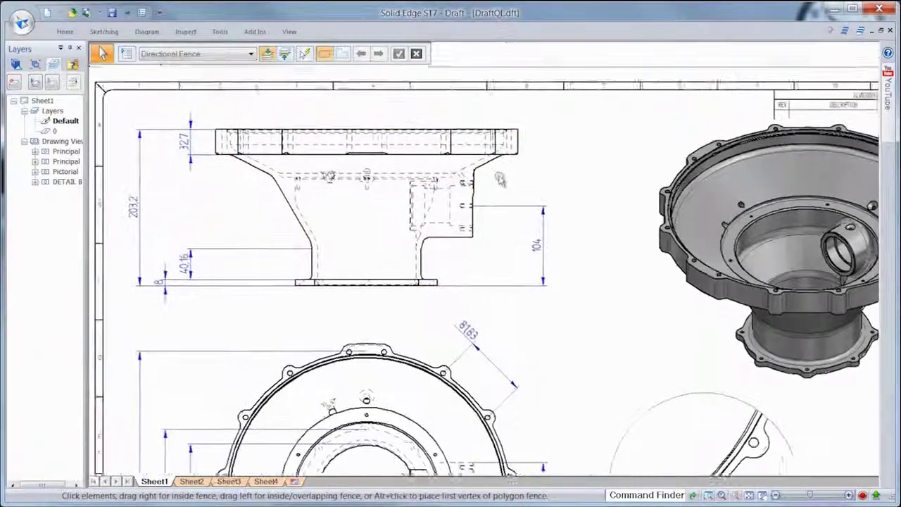
pyautogui.click(64, 32)
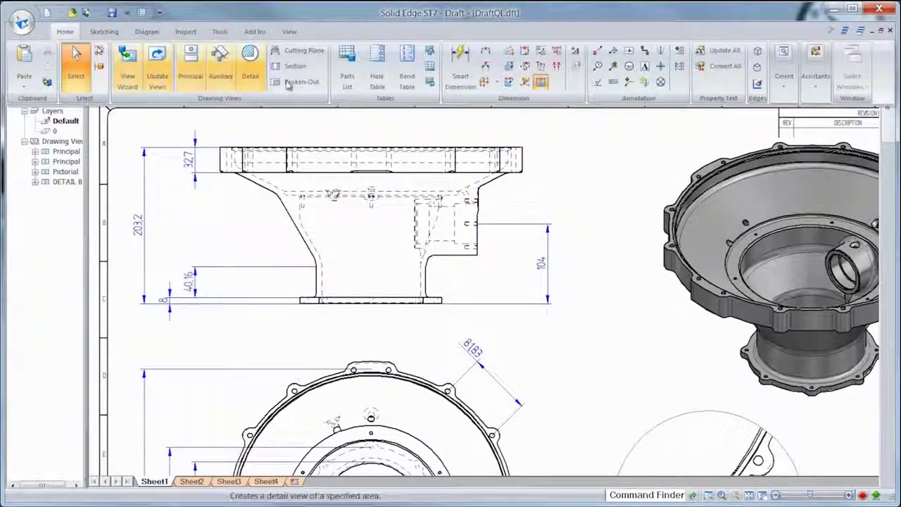
pyautogui.click(630, 57)
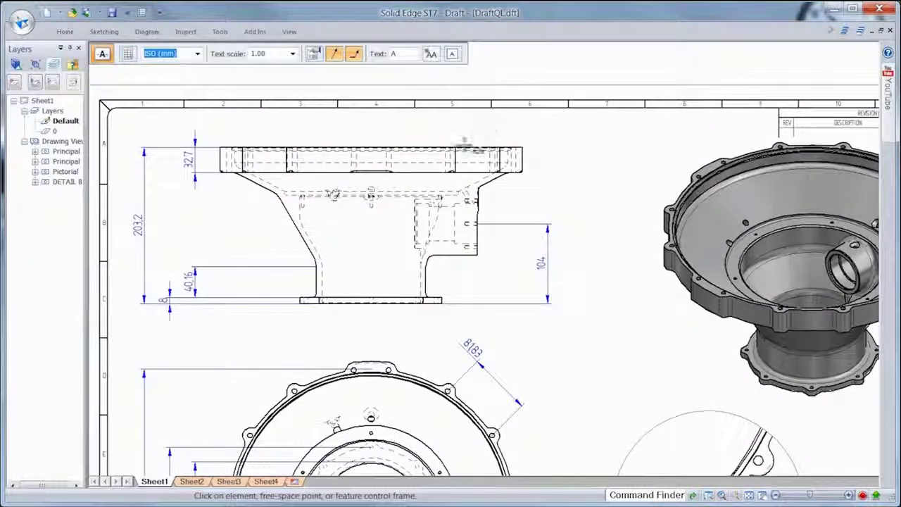
pyautogui.click(463, 146)
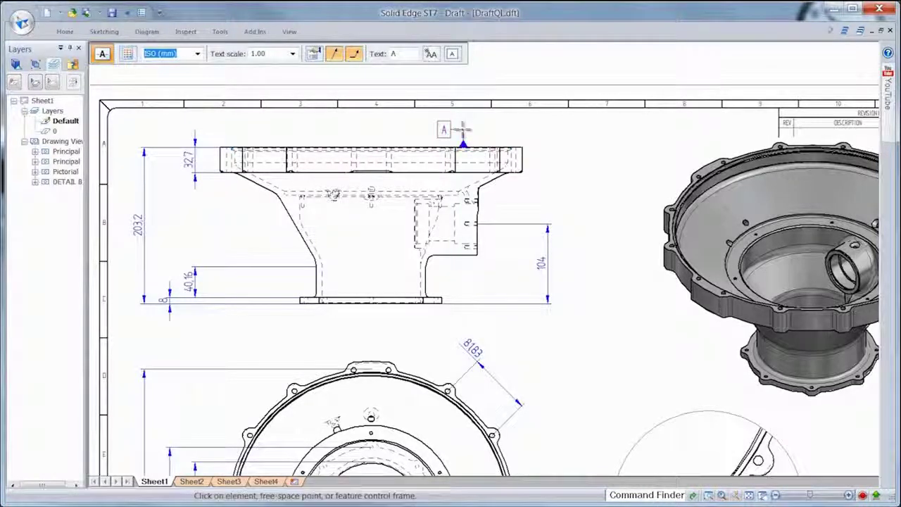
pyautogui.press('Escape')
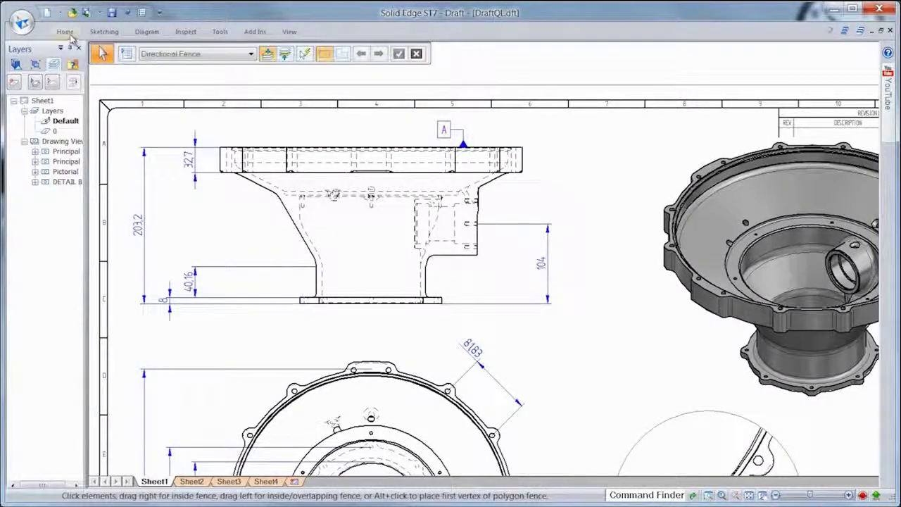
# - Begin a feature control frame with the maximum material symbol and datum A reference
pyautogui.click(64, 31)
pyautogui.click(618, 56)
pyautogui.press('Delete')
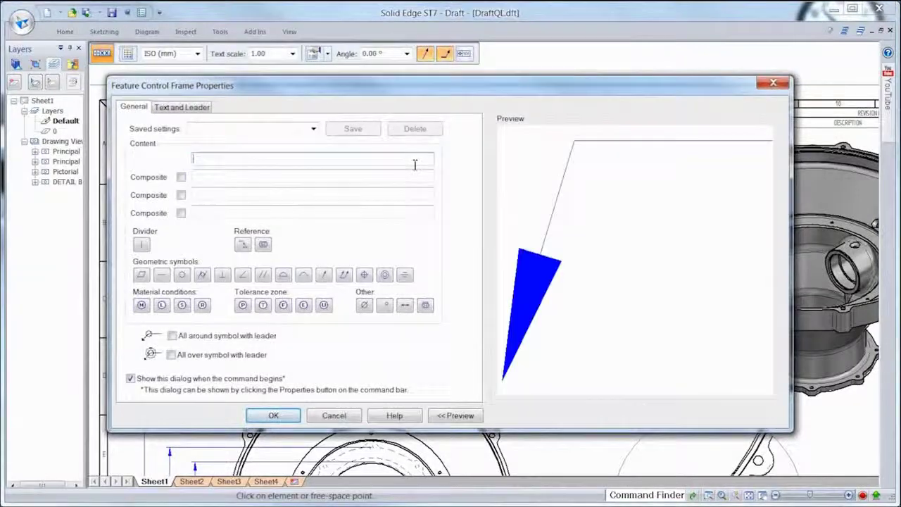
pyautogui.click(141, 305)
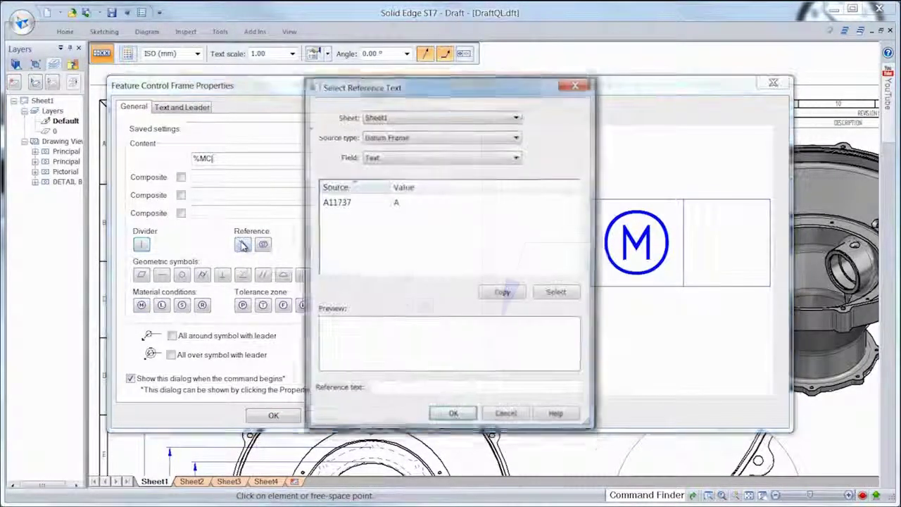
pyautogui.click(242, 244)
pyautogui.click(334, 203)
pyautogui.click(557, 293)
pyautogui.click(453, 417)
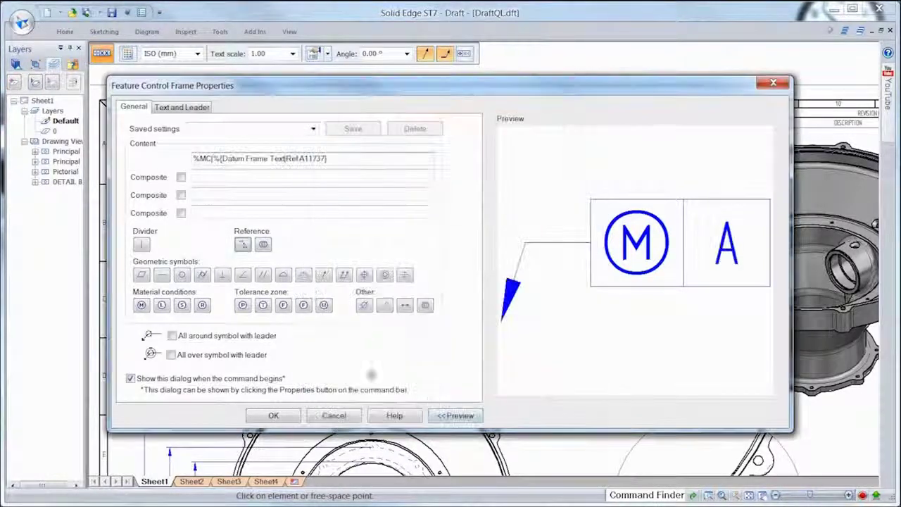
# - Add dividers and the parallelism symbol, then attach the frame to the part's bottom edge
pyautogui.click(141, 244)
pyautogui.click(263, 275)
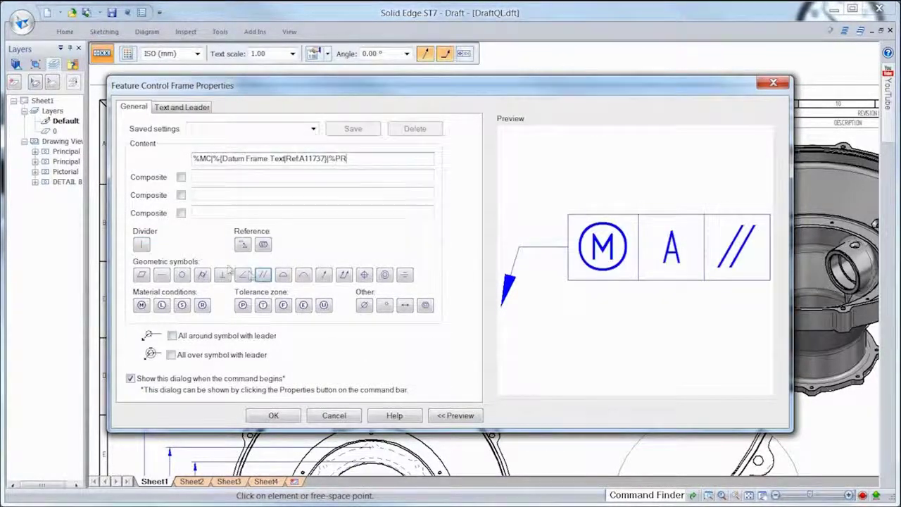
pyautogui.click(142, 244)
pyautogui.write('|.500')
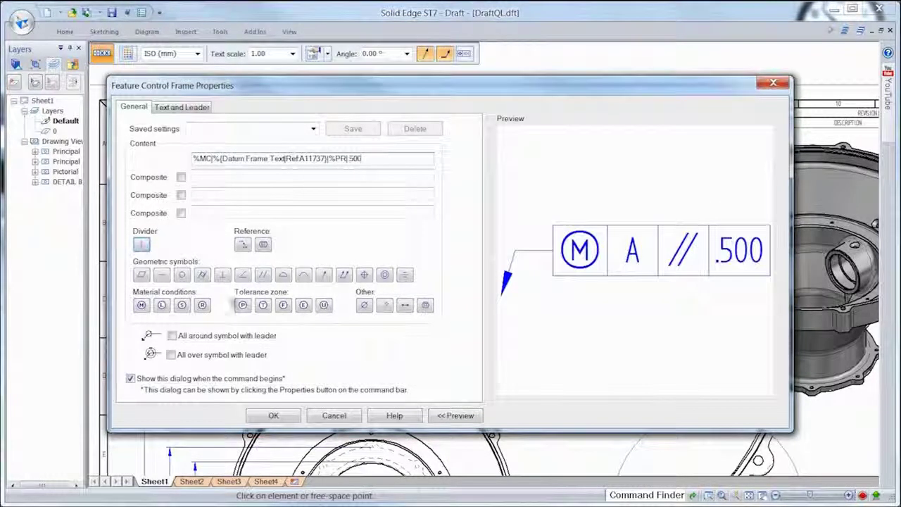
pyautogui.click(273, 415)
pyautogui.click(394, 304)
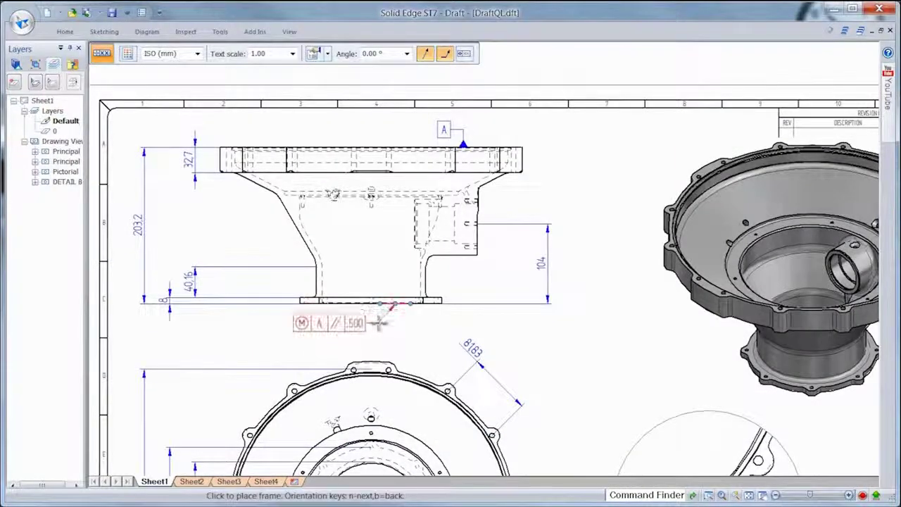
pyautogui.click(379, 326)
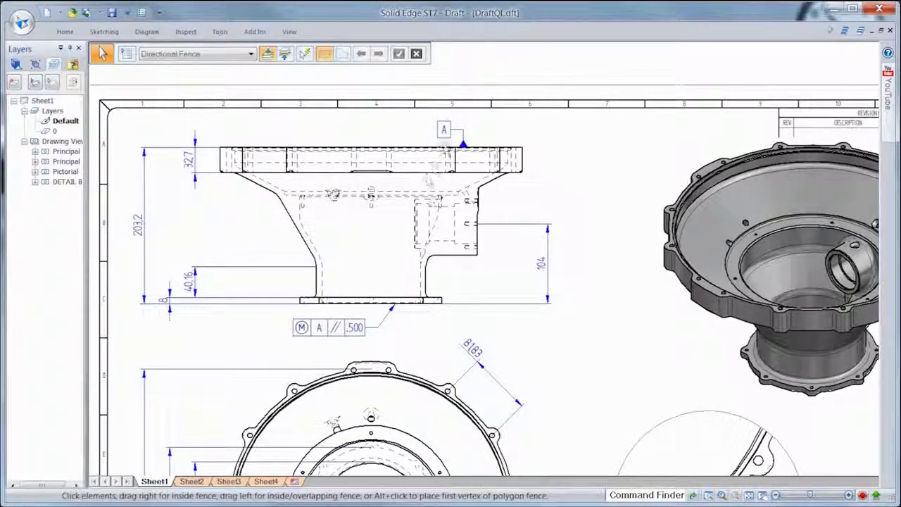
pyautogui.click(444, 131)
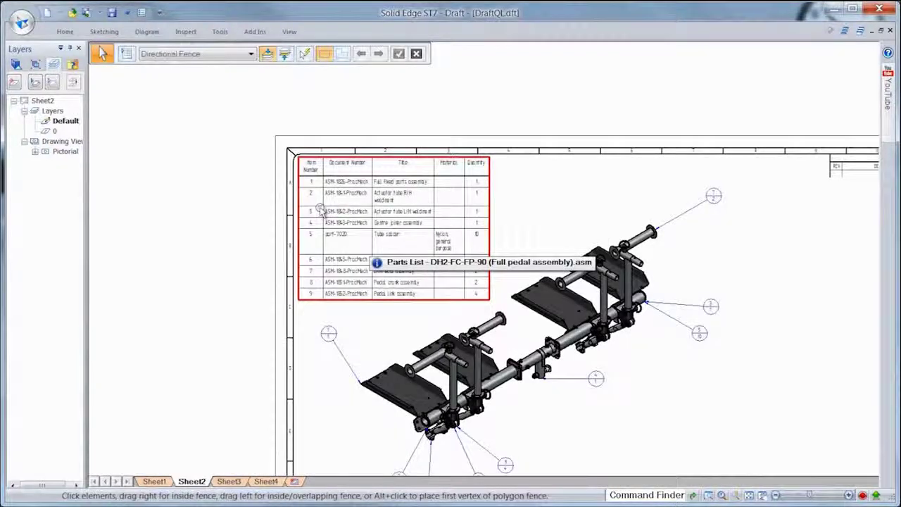
# - Edit Sheet2's parts list, turning part highlighting off and thumbnails on
pyautogui.click(320, 210)
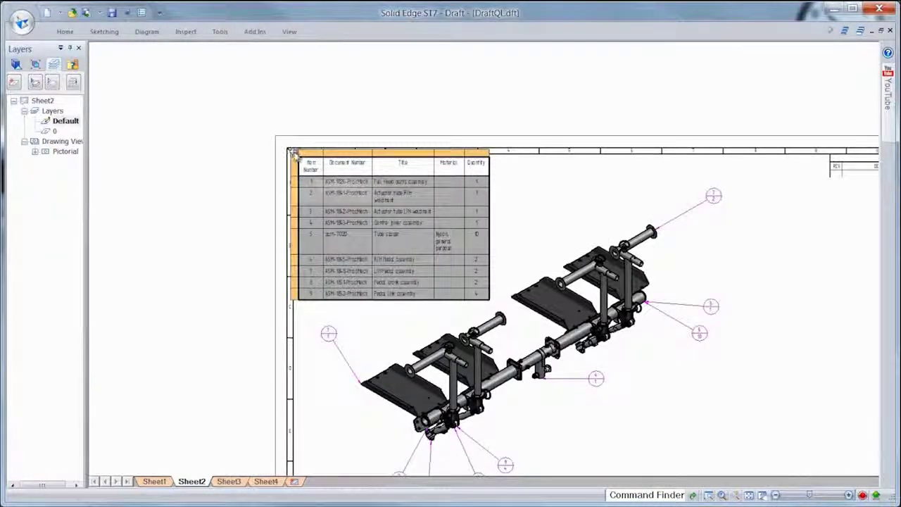
pyautogui.click(309, 197)
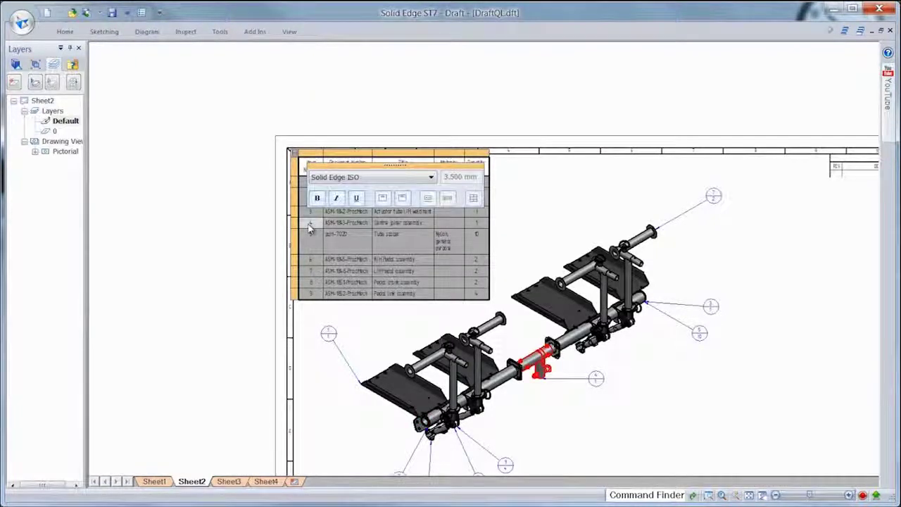
pyautogui.click(311, 287)
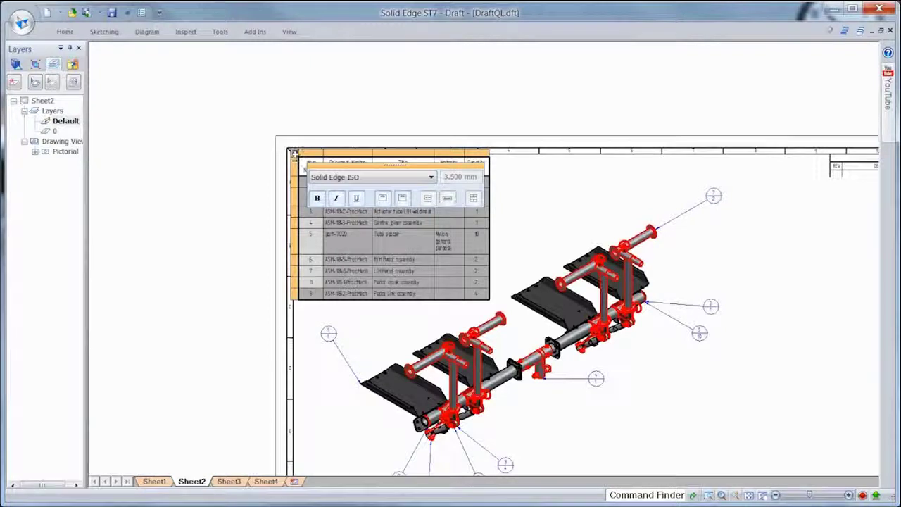
pyautogui.click(295, 152)
pyautogui.click(333, 163)
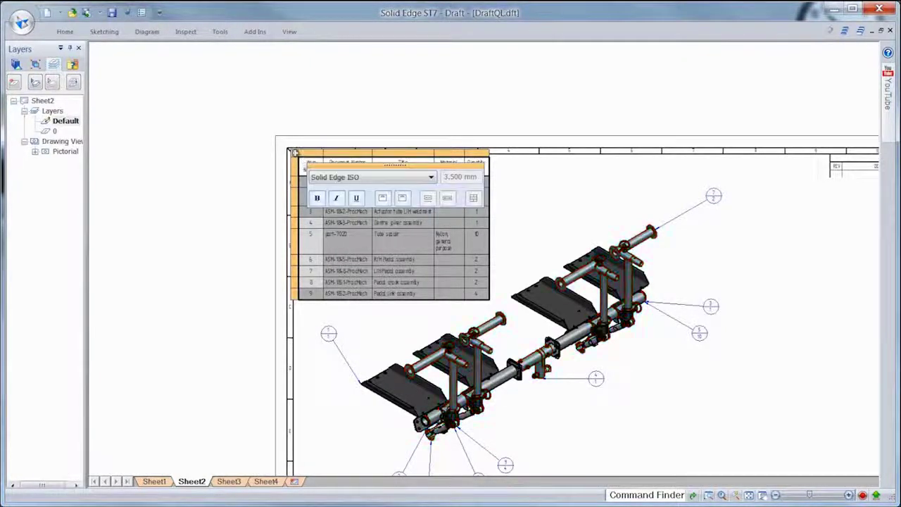
pyautogui.click(295, 153)
pyautogui.click(318, 179)
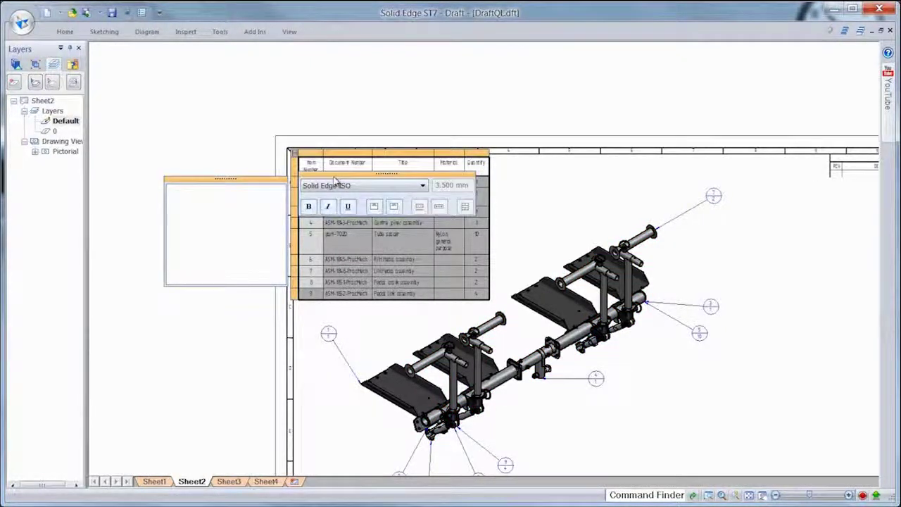
pyautogui.moveTo(318, 181)
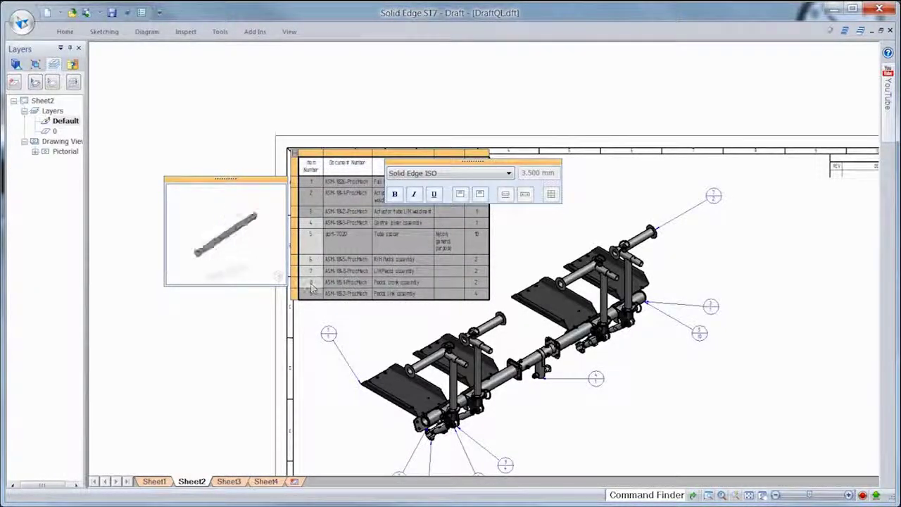
# - Exit parts-list editing, fit Sheet2 in view, and launch the Drawing View Wizard
pyautogui.click(295, 152)
pyautogui.press('Escape')
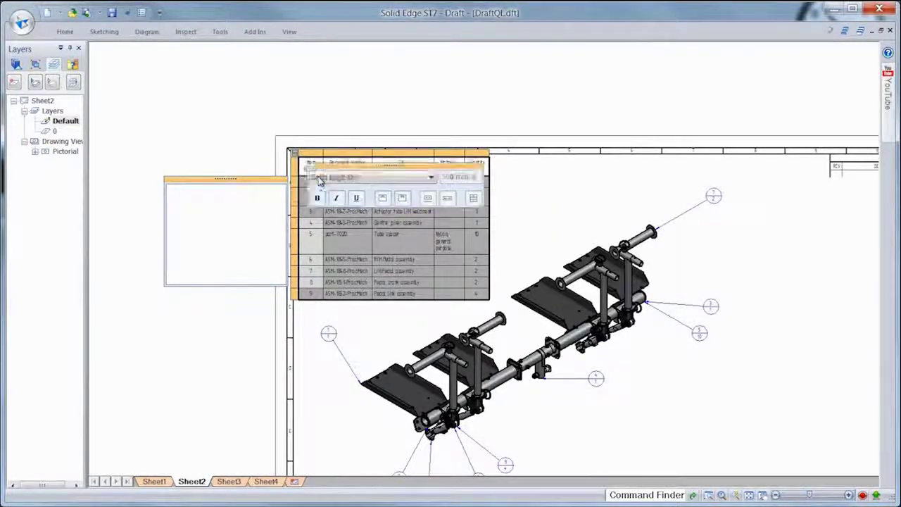
pyautogui.press('Escape')
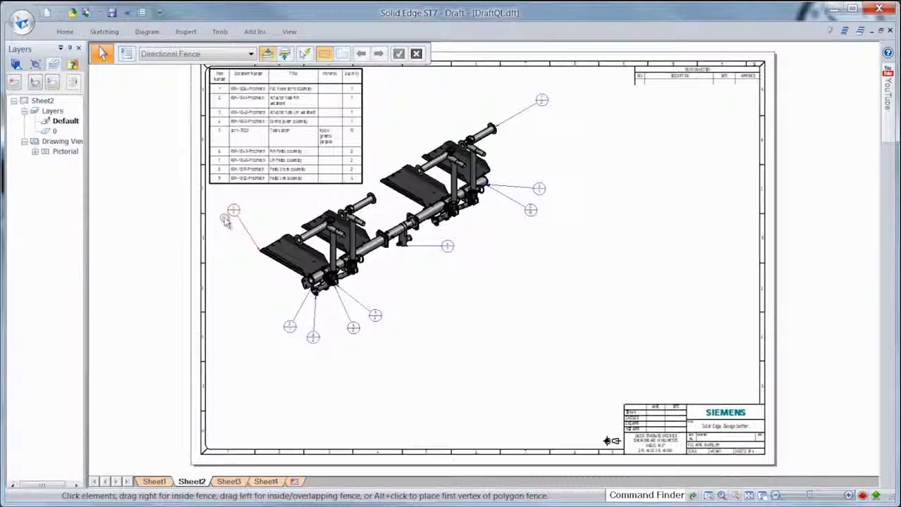
pyautogui.rightClick(523, 335)
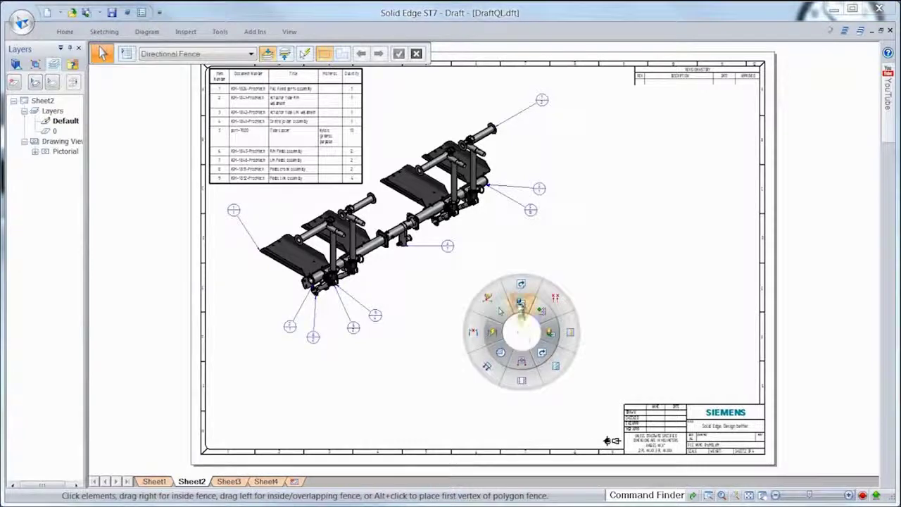
pyautogui.click(521, 304)
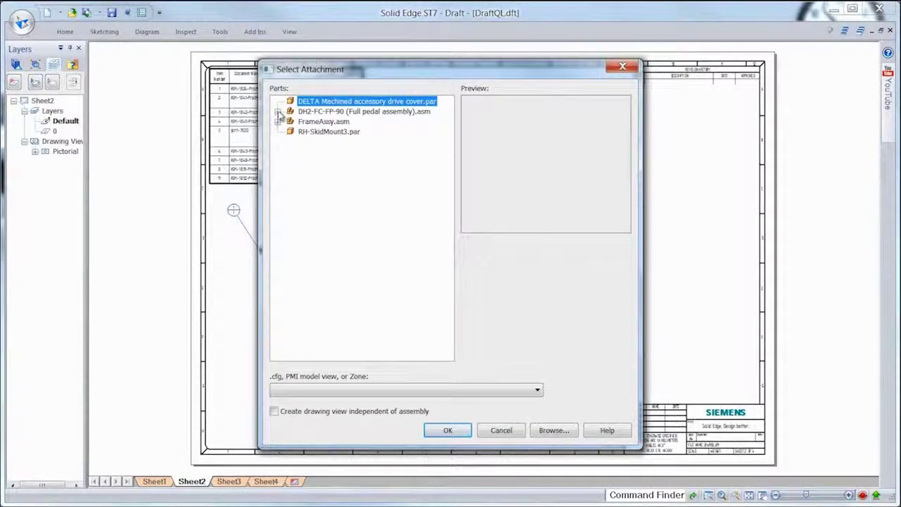
# - Place a shaded 1:2 pictorial view of the RH pedal assembly at Sheet2's top right
pyautogui.click(279, 112)
pyautogui.click(339, 214)
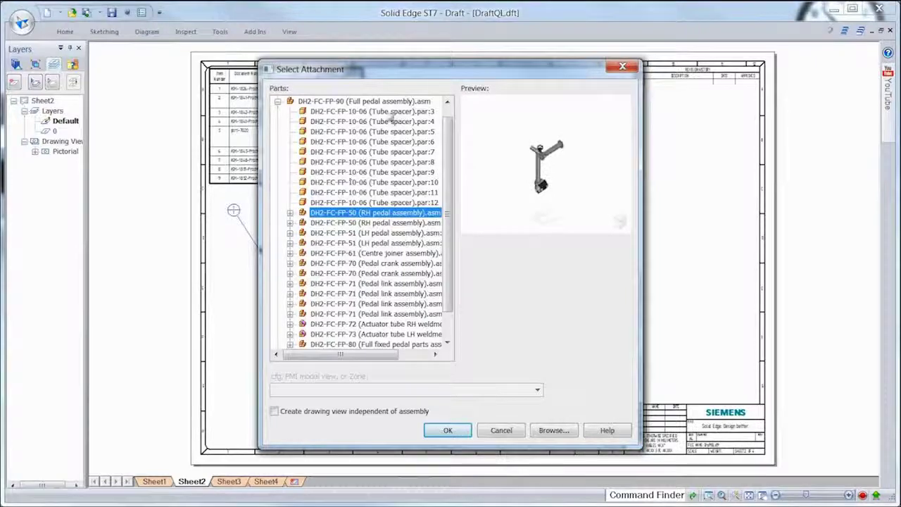
pyautogui.moveTo(422, 71)
pyautogui.mouseDown()
pyautogui.moveTo(206, 74)
pyautogui.moveTo(221, 70)
pyautogui.mouseUp()
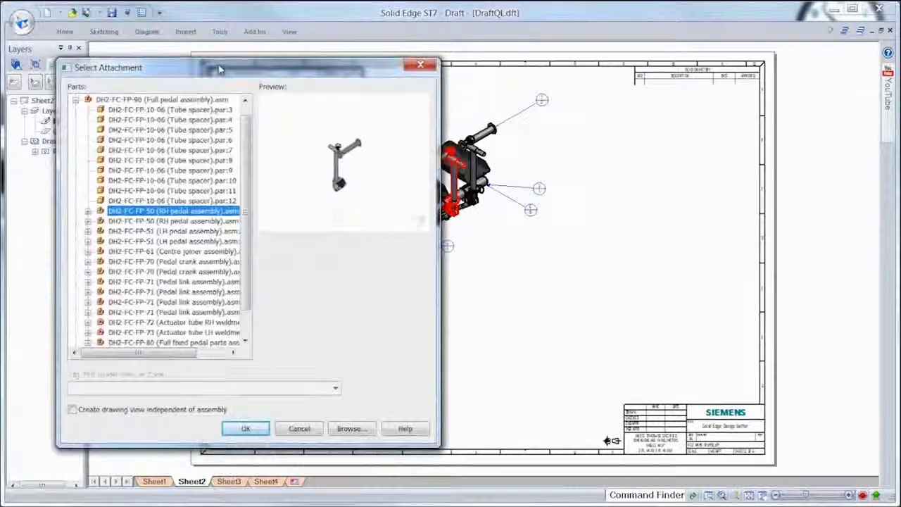
pyautogui.click(247, 431)
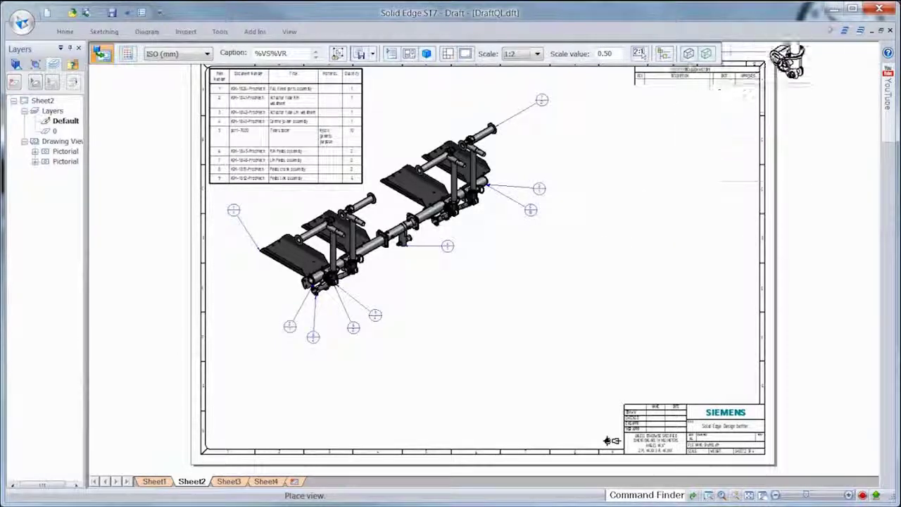
pyautogui.click(688, 53)
pyautogui.click(705, 86)
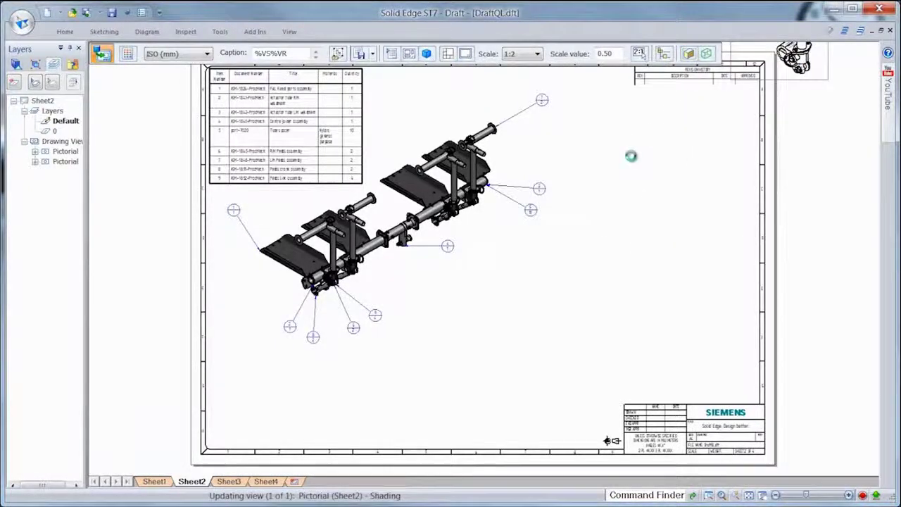
pyautogui.click(590, 208)
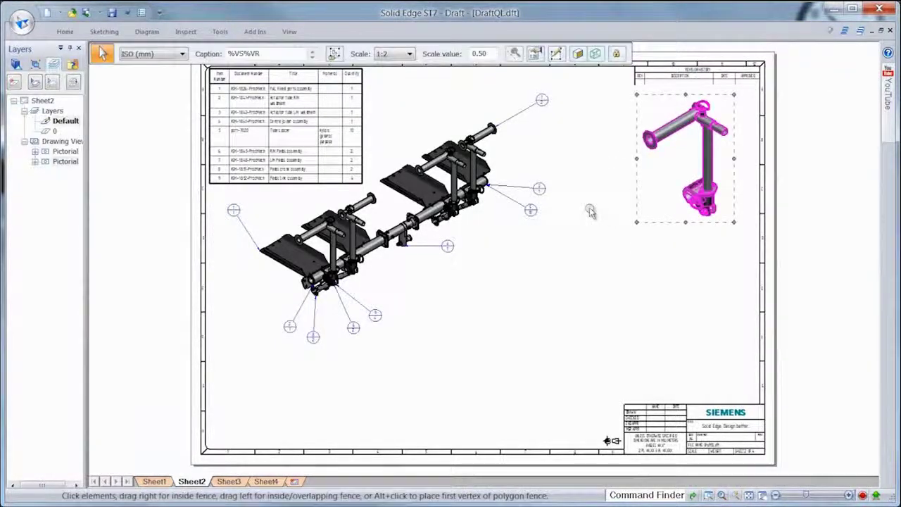
pyautogui.click(592, 208)
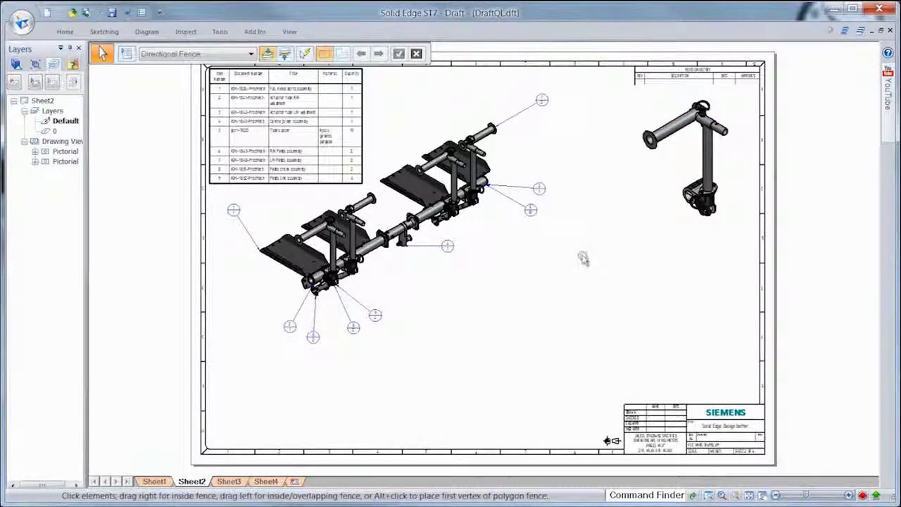
# - Choose the Cast pedal mount from the RH pedal assembly and set its view orientation
pyautogui.moveTo(583, 259); pyautogui.dragTo(543, 226, button='right')
pyautogui.click(278, 117)
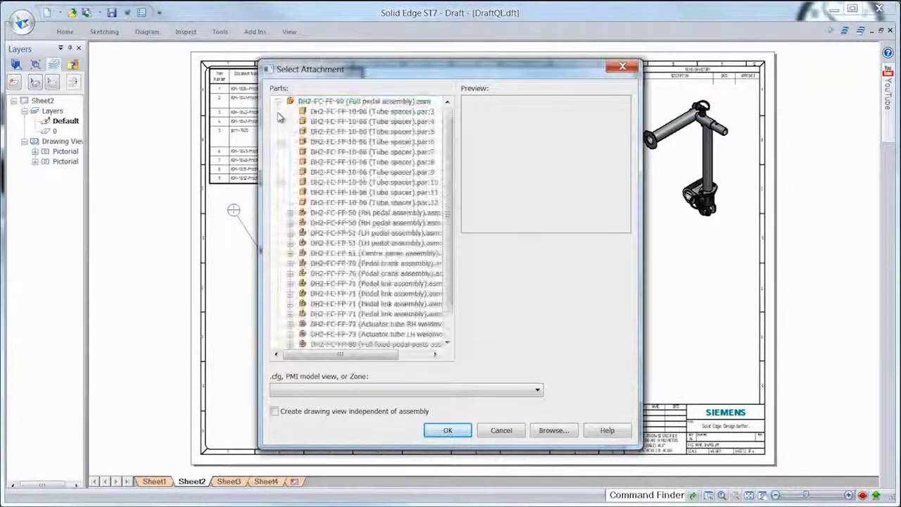
pyautogui.click(291, 212)
pyautogui.click(381, 293)
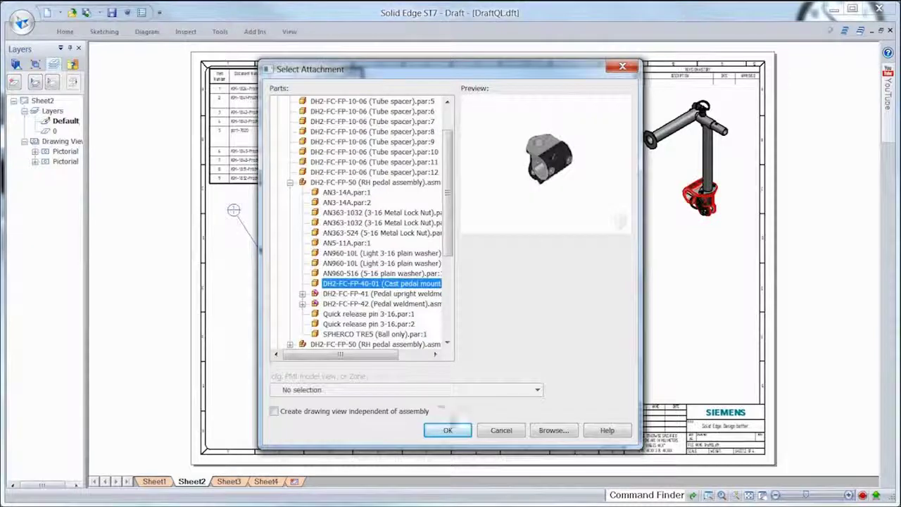
pyautogui.click(448, 431)
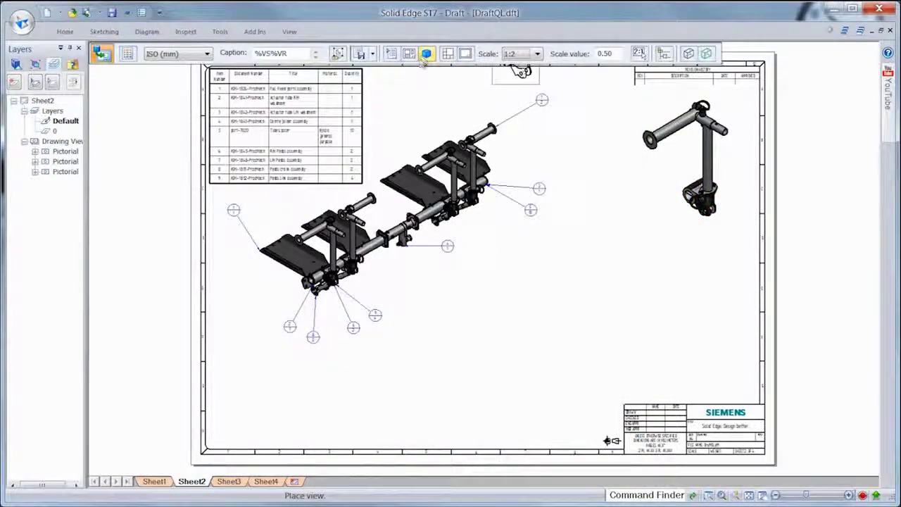
pyautogui.click(426, 54)
pyautogui.click(429, 88)
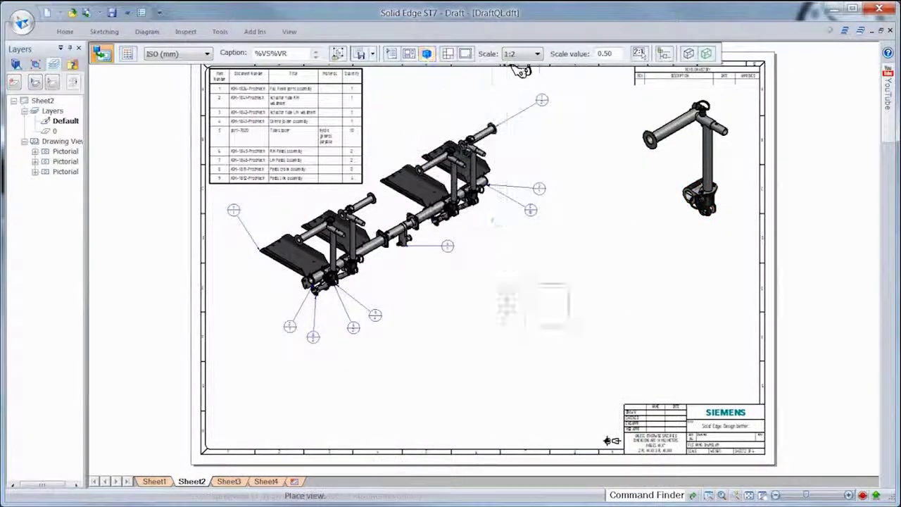
# - Place principal, projected and pictorial views of the mount below the assembly, then show Sheet3
pyautogui.click(399, 345)
pyautogui.click(486, 361)
pyautogui.click(437, 315)
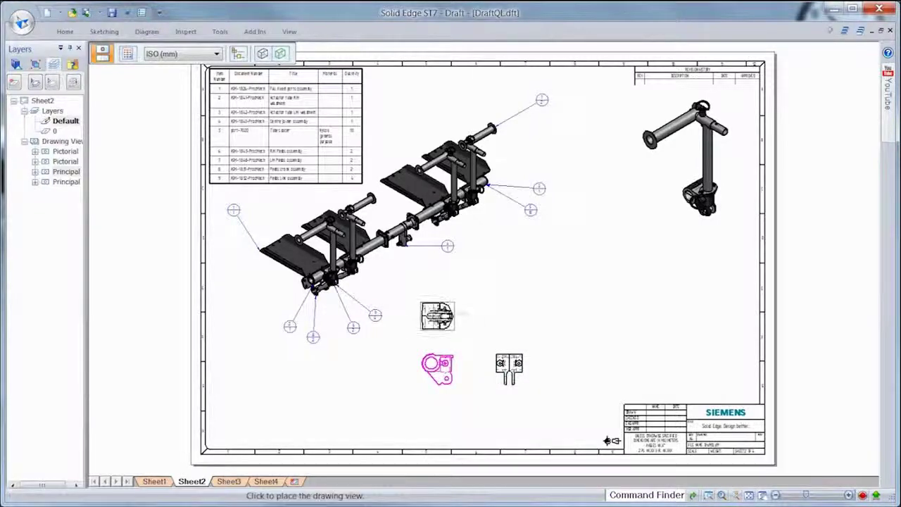
pyautogui.click(498, 303)
pyautogui.press('Escape')
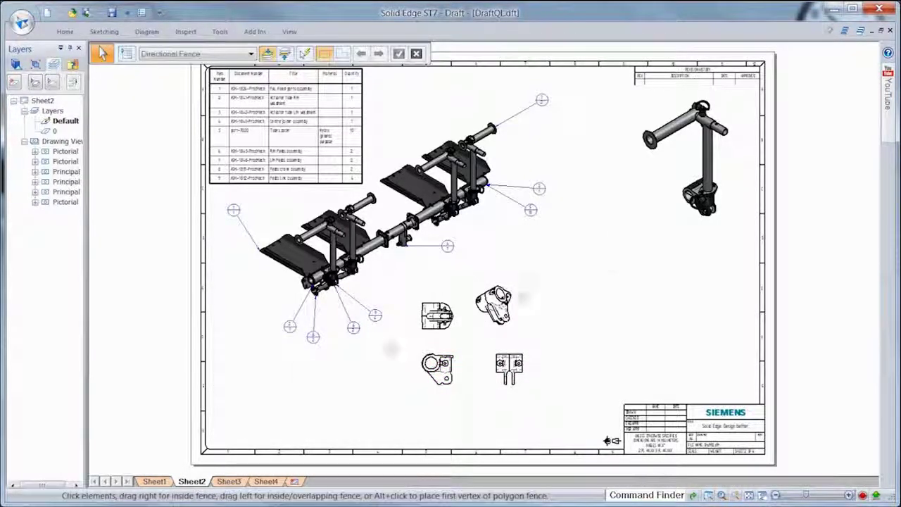
pyautogui.click(229, 482)
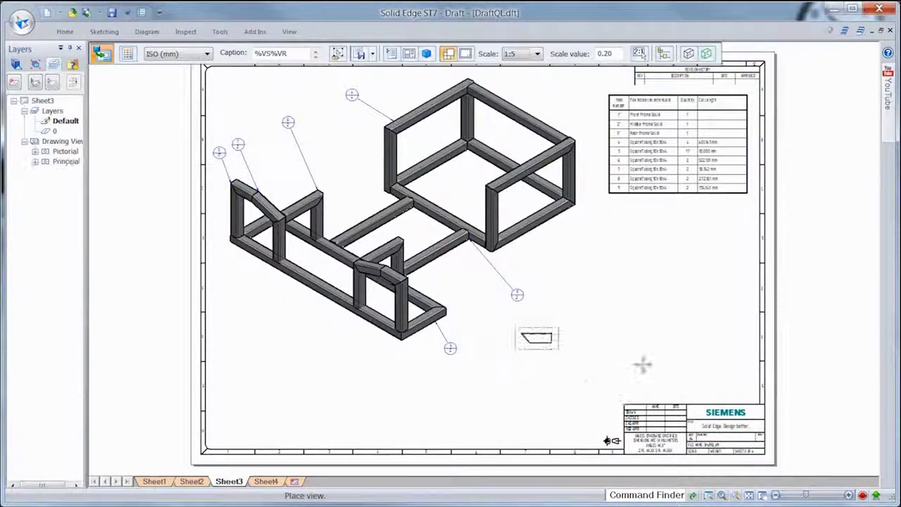
# - Place the frame tube's trapezoid side, square cut-end and isometric views, then show Sheet4
pyautogui.click(825, 418)
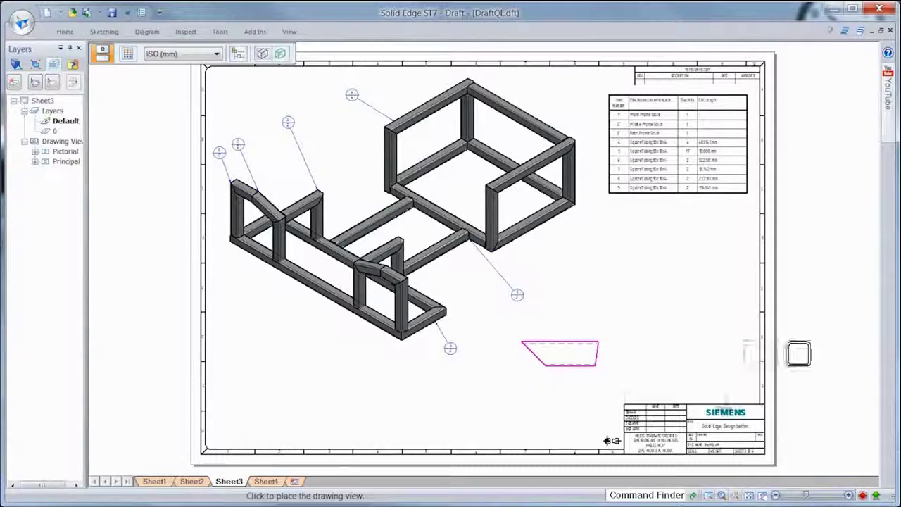
pyautogui.click(635, 356)
pyautogui.click(642, 301)
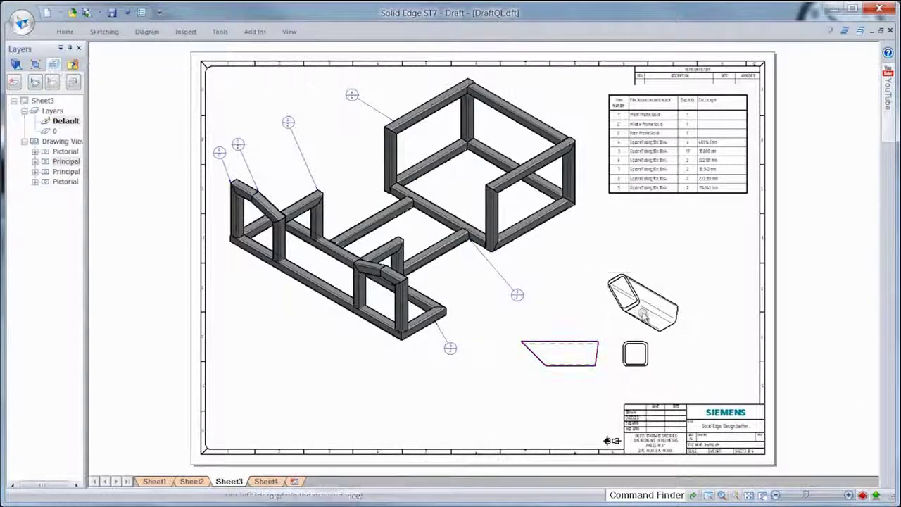
pyautogui.click(276, 482)
# - Add ordinate dimensions to the plate: horizontal −81,88 to 75,07 below, vertical up to 106,13 at left
pyautogui.click(64, 31)
pyautogui.click(483, 71)
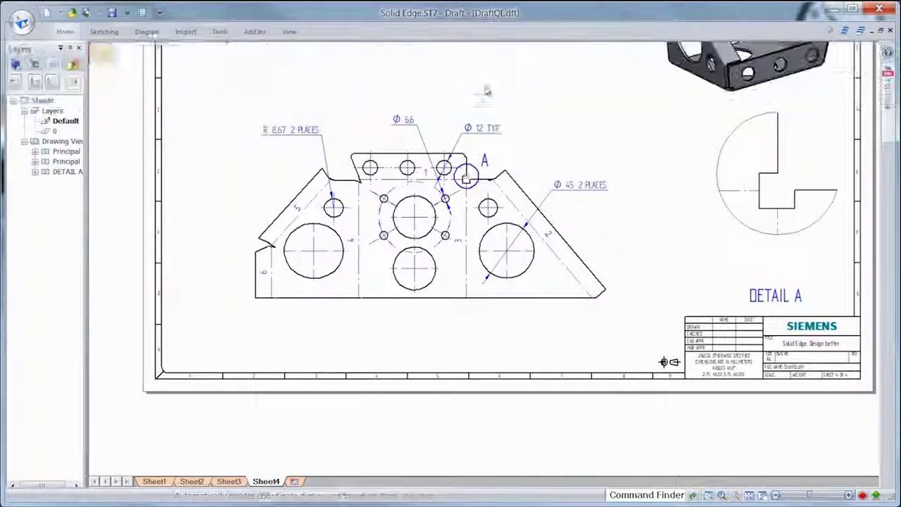
pyautogui.click(491, 302)
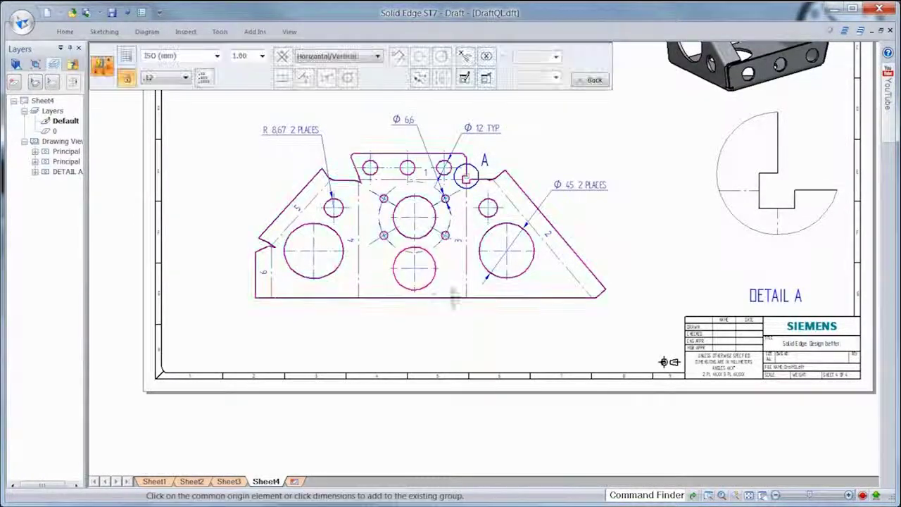
pyautogui.click(426, 285)
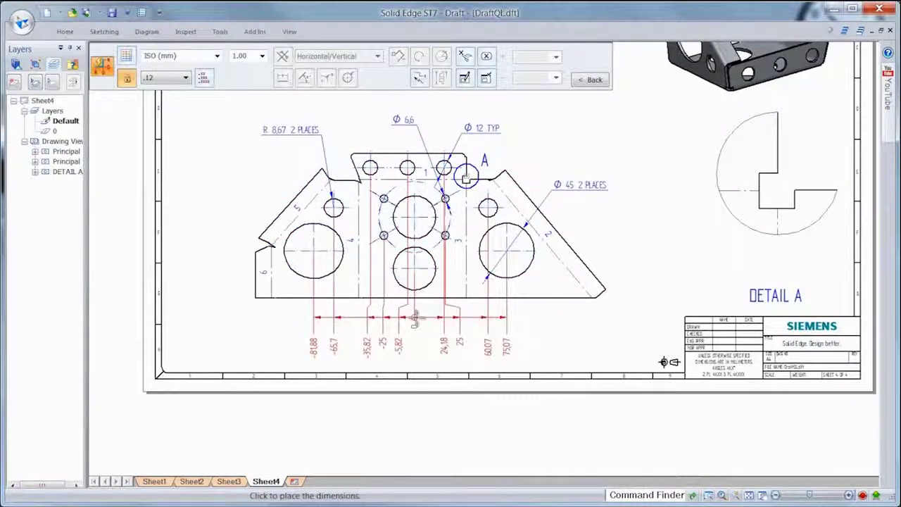
pyautogui.click(415, 319)
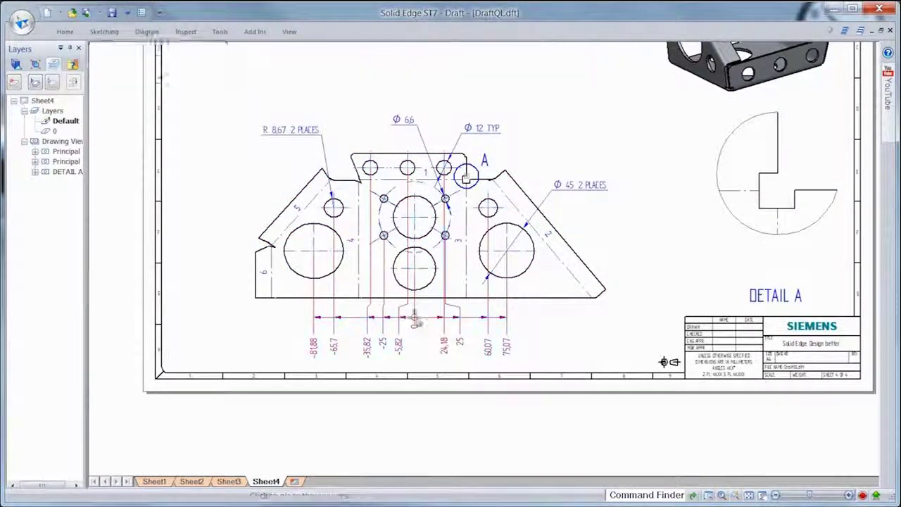
pyautogui.click(255, 298)
pyautogui.click(227, 298)
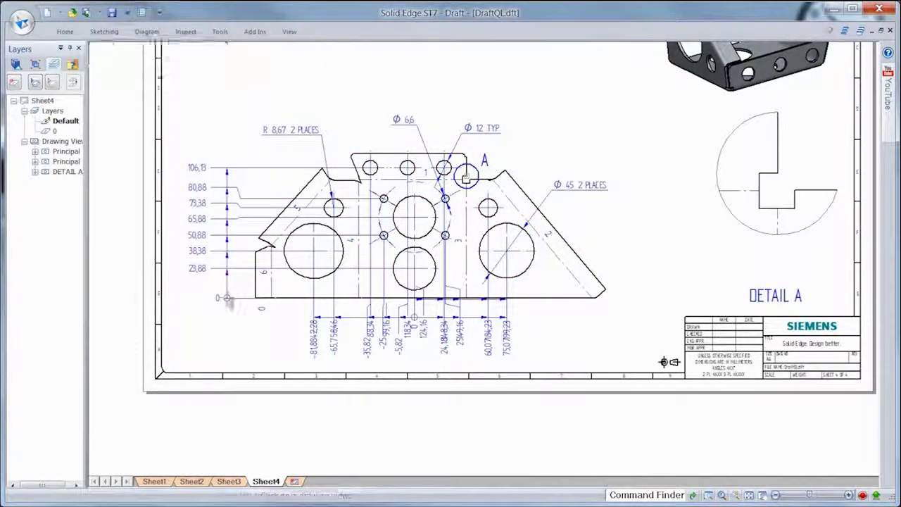
pyautogui.press('Escape')
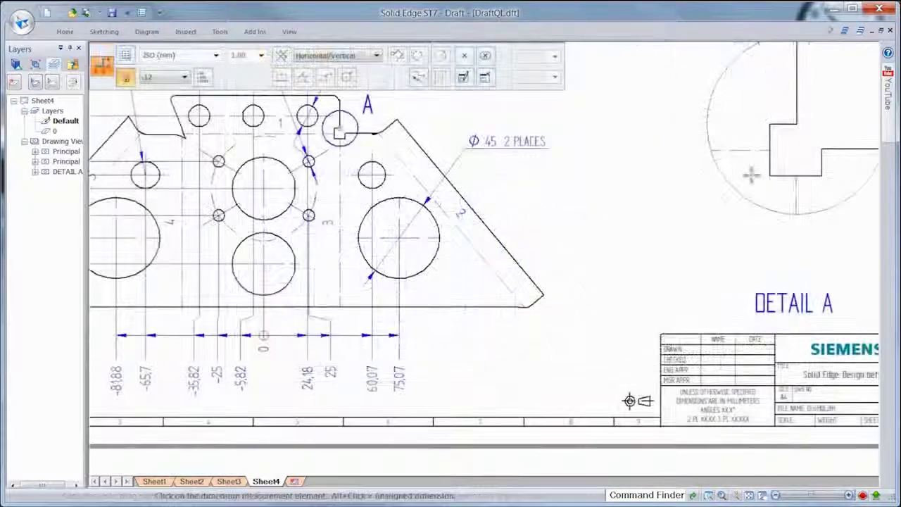
# - Dimension the Detail A step edges with coordinate dimensions 39,32 and 45,07 below the profile
pyautogui.click(769, 169)
pyautogui.click(769, 257)
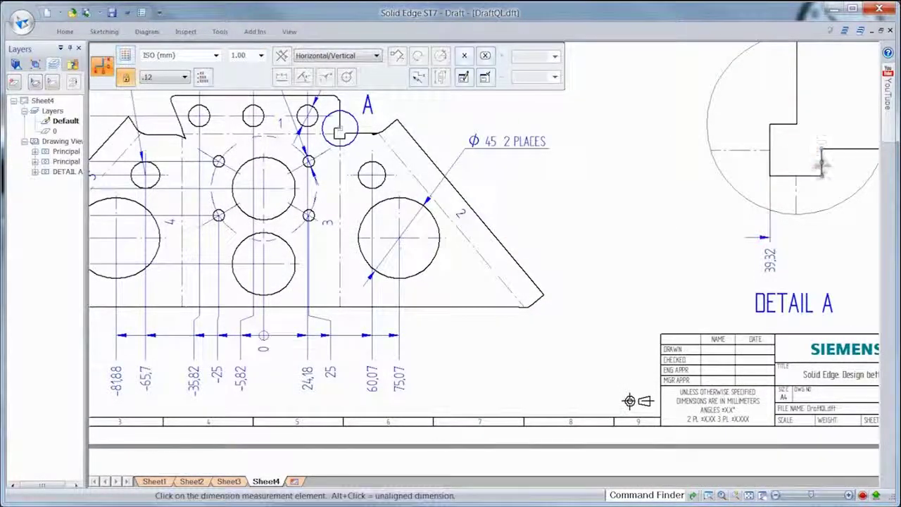
pyautogui.click(822, 164)
pyautogui.click(822, 258)
pyautogui.press('Escape')
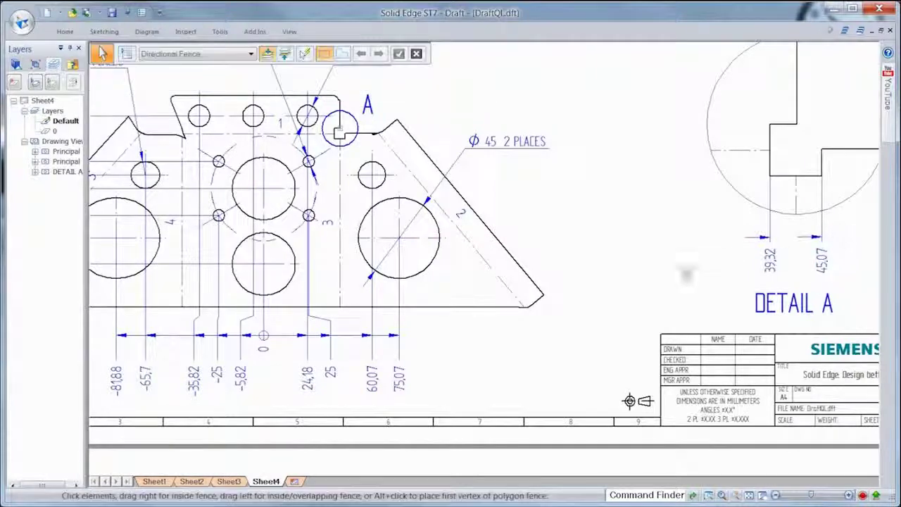